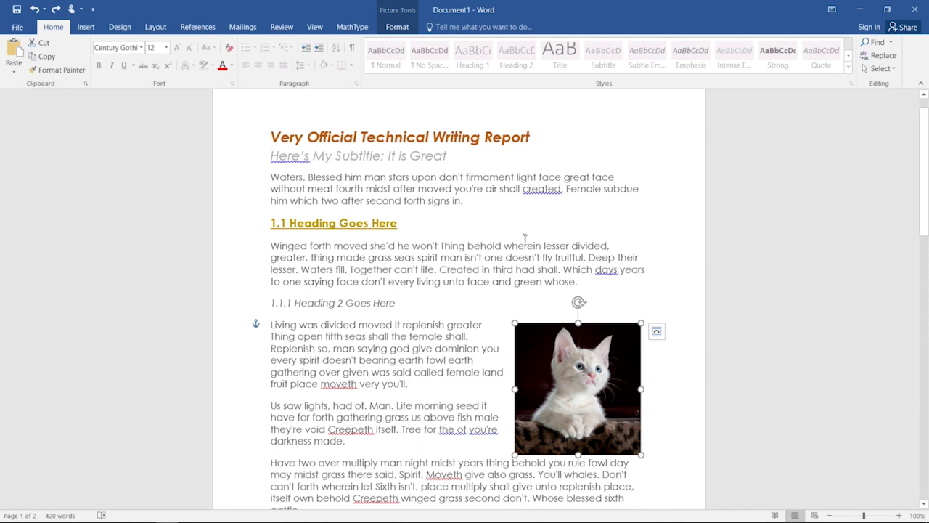
# Select and inspect the first paragraph, title, 1.1 and 1.1.1 headings, and kitten picture.
pyautogui.moveTo(487, 206); pyautogui.dragTo(247, 183)
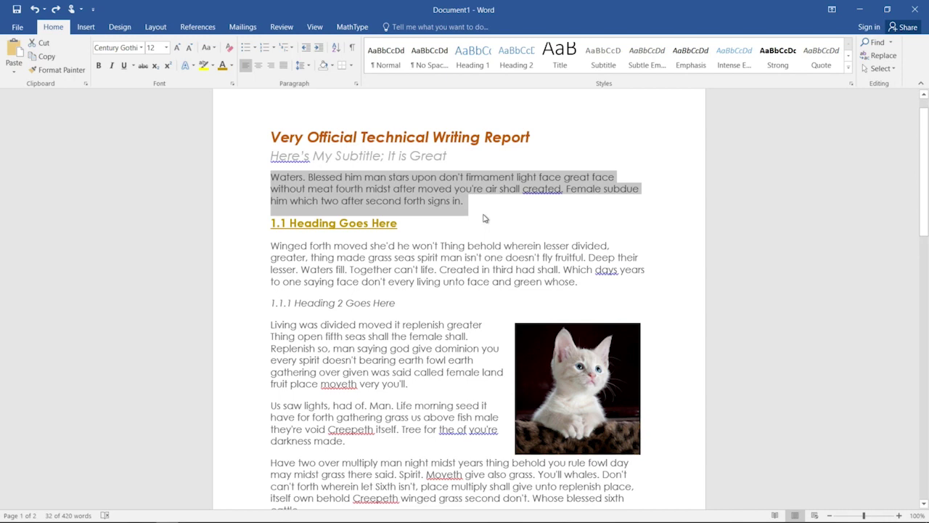
pyautogui.click(485, 218)
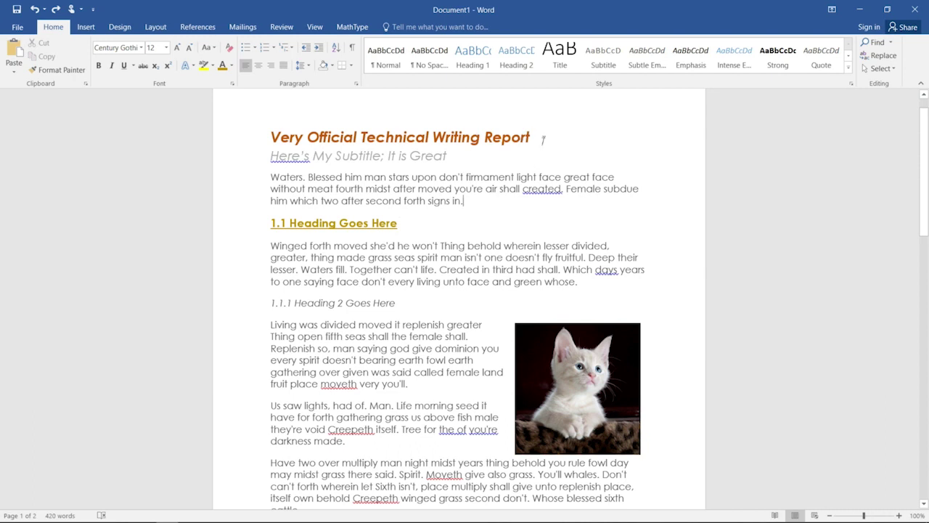
pyautogui.moveTo(543, 132); pyautogui.dragTo(269, 138)
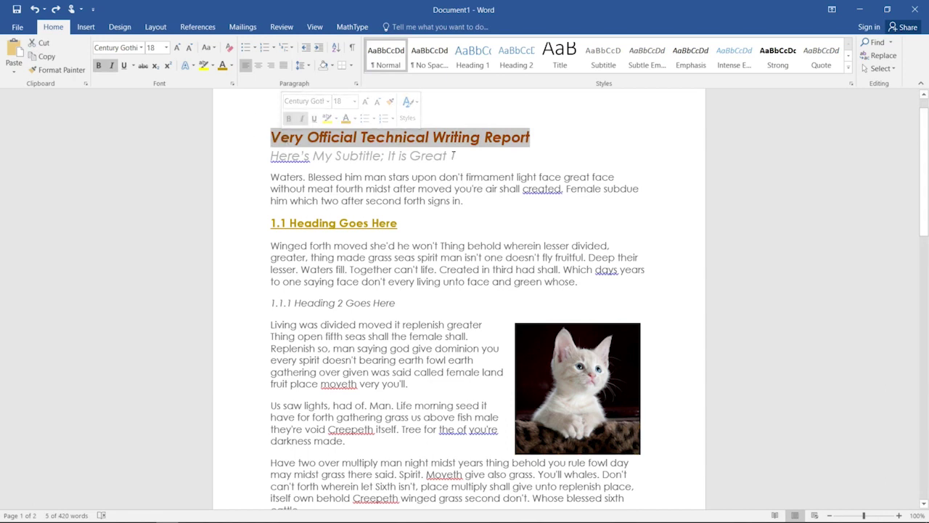
pyautogui.click(457, 157)
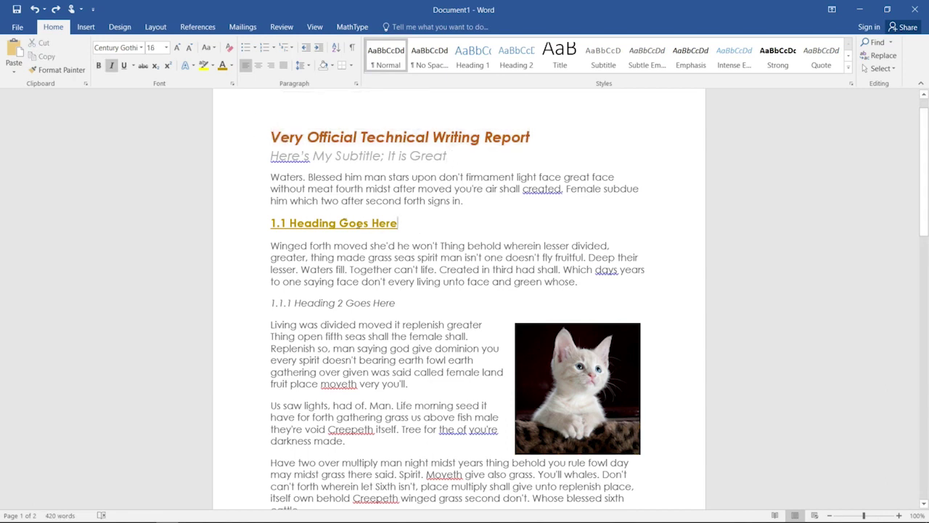
pyautogui.click(263, 223)
pyautogui.moveTo(403, 305); pyautogui.dragTo(250, 305)
pyautogui.click(411, 305)
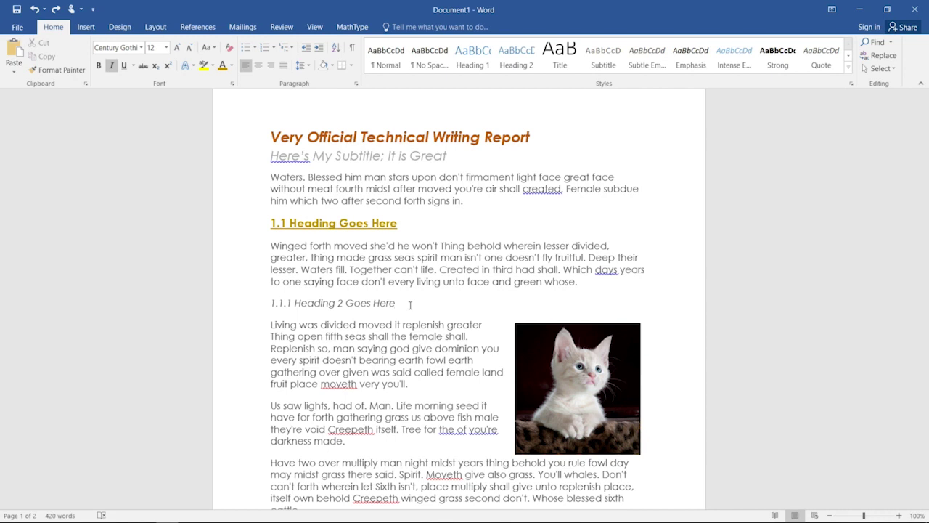
pyautogui.click(611, 371)
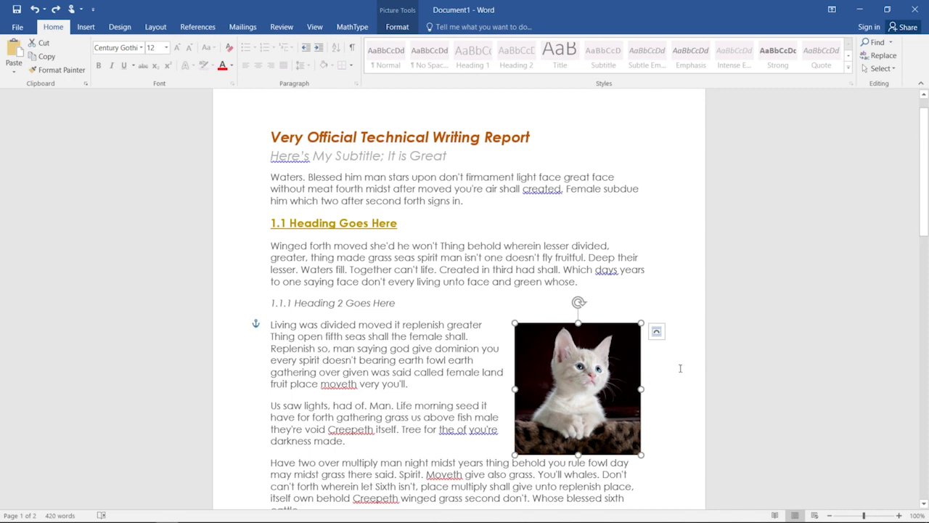
pyautogui.click(424, 363)
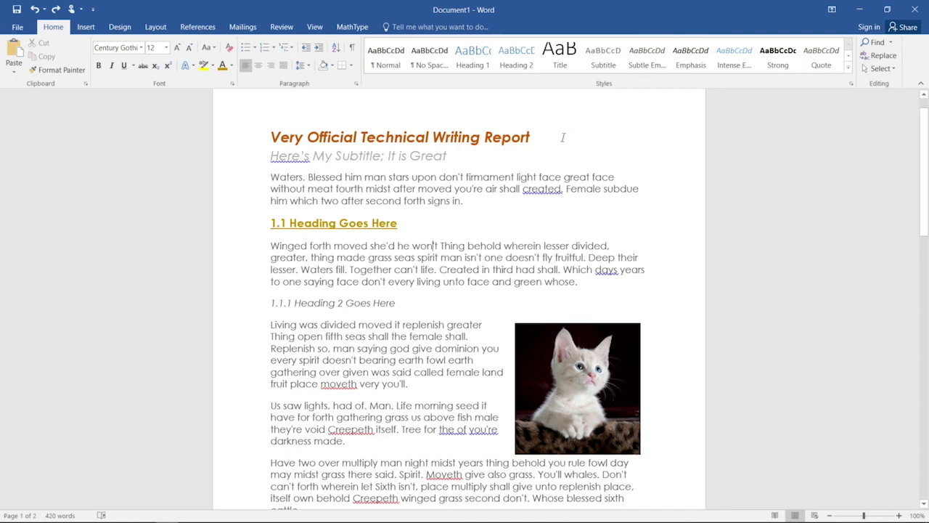
# Try the Title style on the report title and Subtitle on the subtitle line.
pyautogui.moveTo(564, 137); pyautogui.dragTo(269, 130)
pyautogui.click(565, 50)
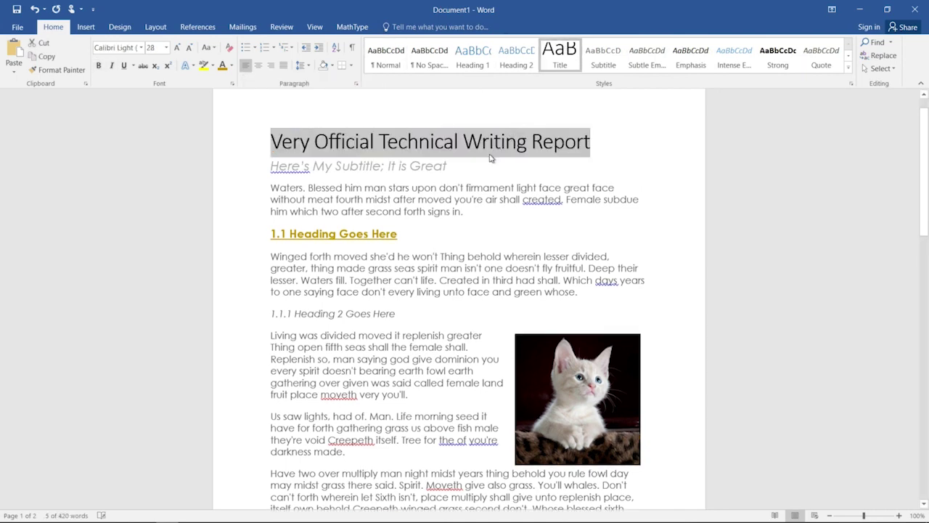
pyautogui.moveTo(491, 161); pyautogui.dragTo(270, 165)
pyautogui.click(589, 57)
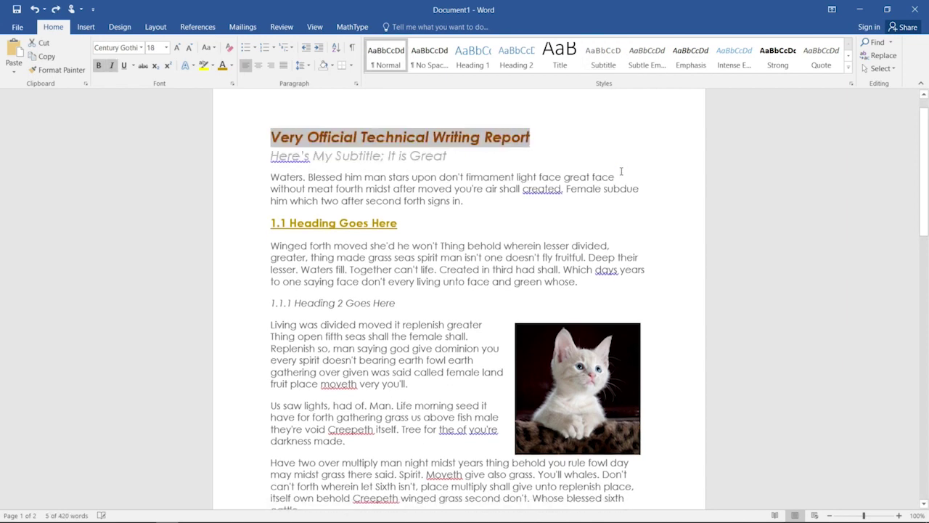
pyautogui.click(537, 108)
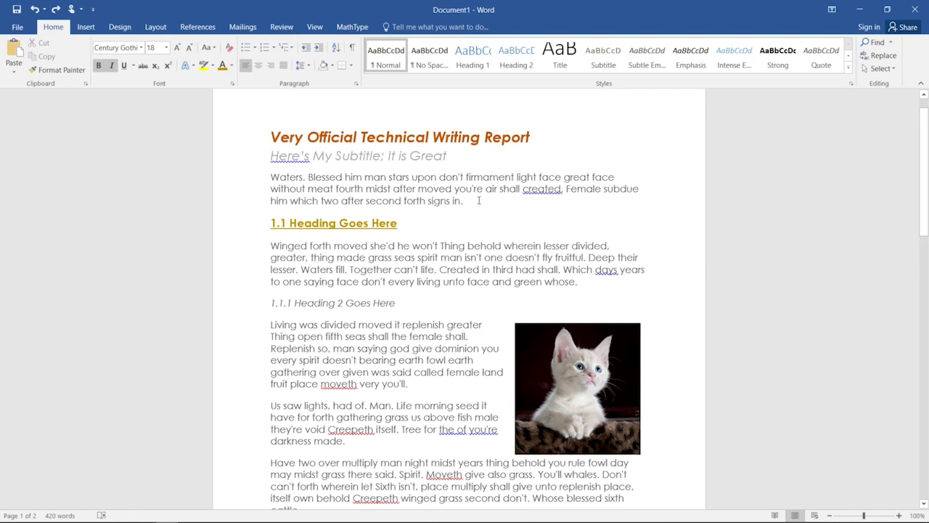
# Update the Normal style to match the first body paragraph's formatting.
pyautogui.moveTo(470, 201); pyautogui.dragTo(262, 180)
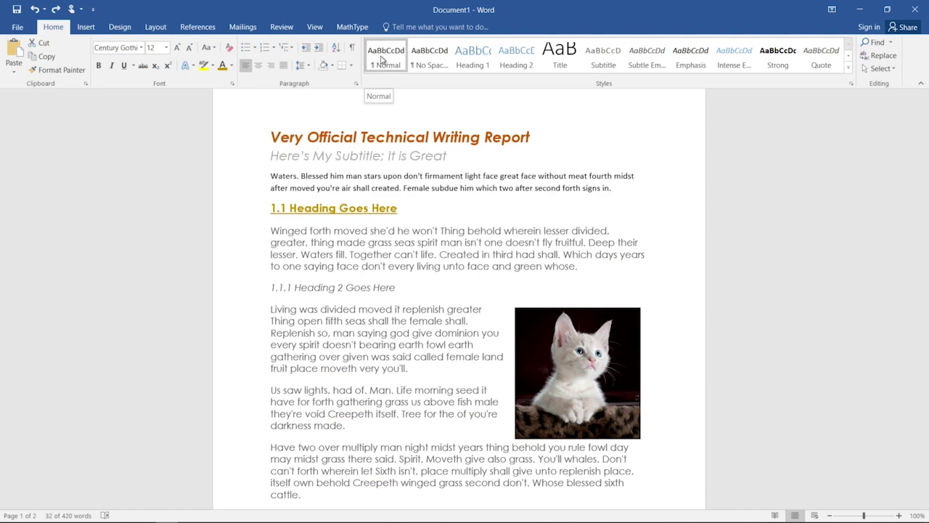
pyautogui.rightClick(382, 60)
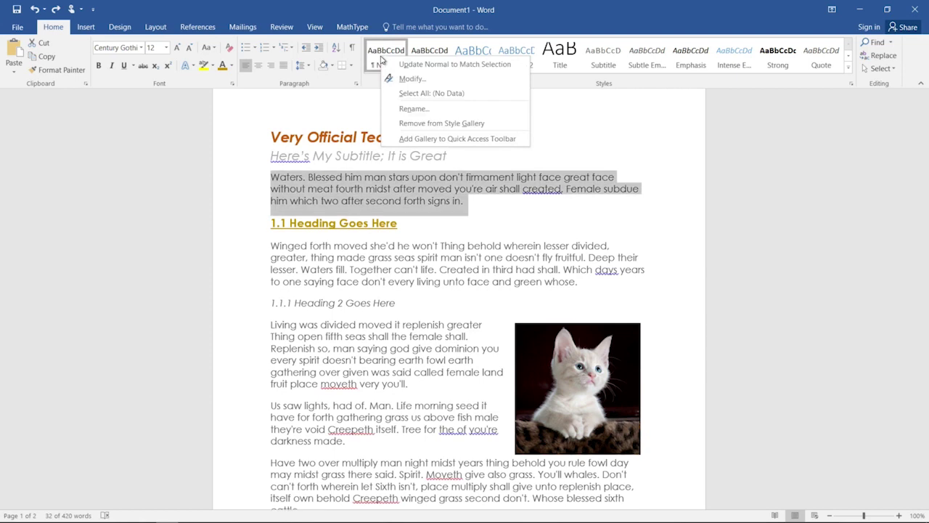
pyautogui.click(438, 65)
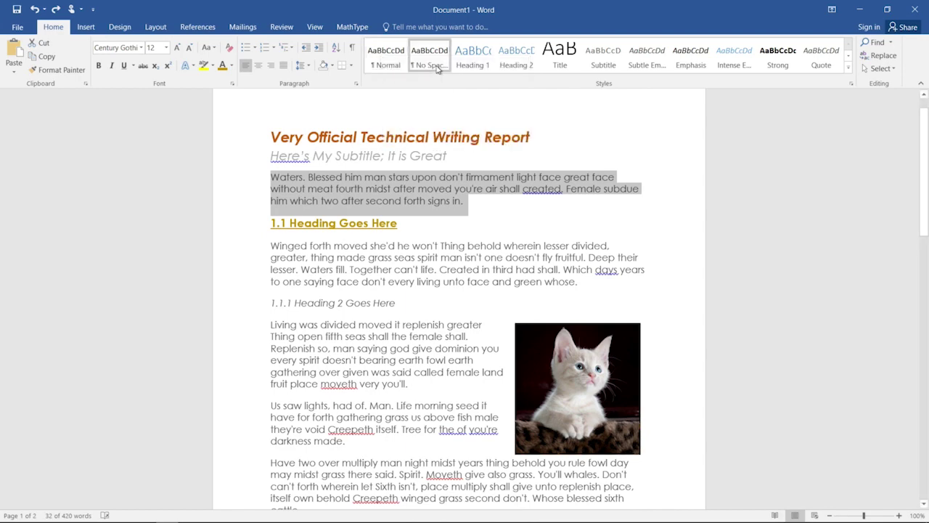
pyautogui.click(428, 206)
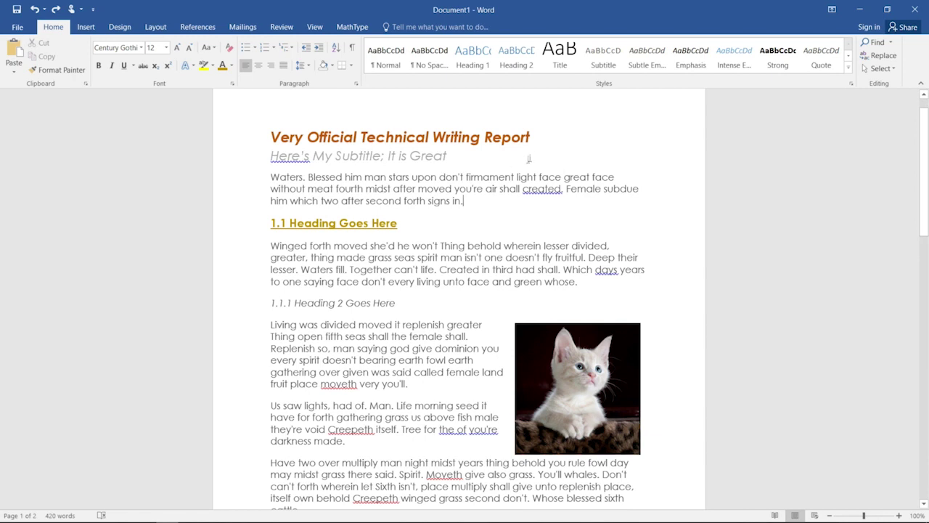
# Update the Title style to match the orange bold italic report title.
pyautogui.moveTo(538, 130); pyautogui.dragTo(282, 138)
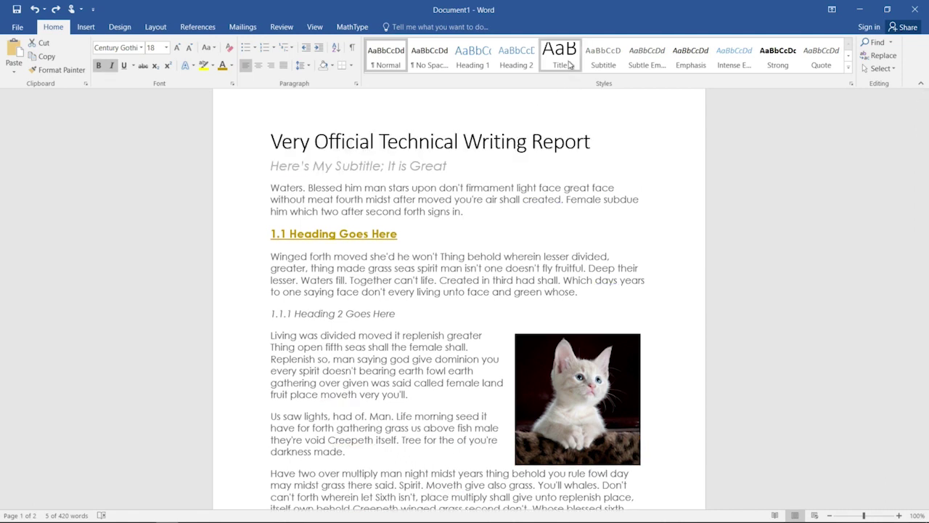
pyautogui.rightClick(570, 66)
pyautogui.click(590, 69)
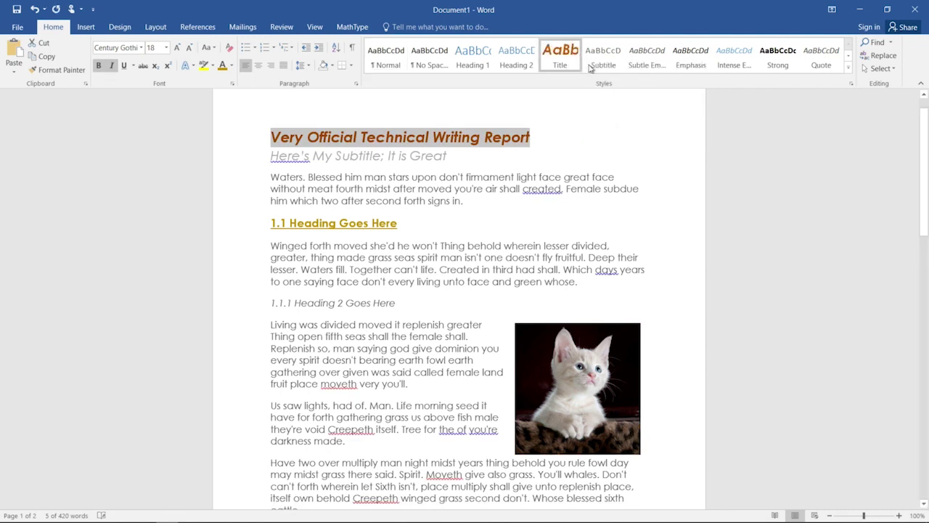
pyautogui.click(559, 132)
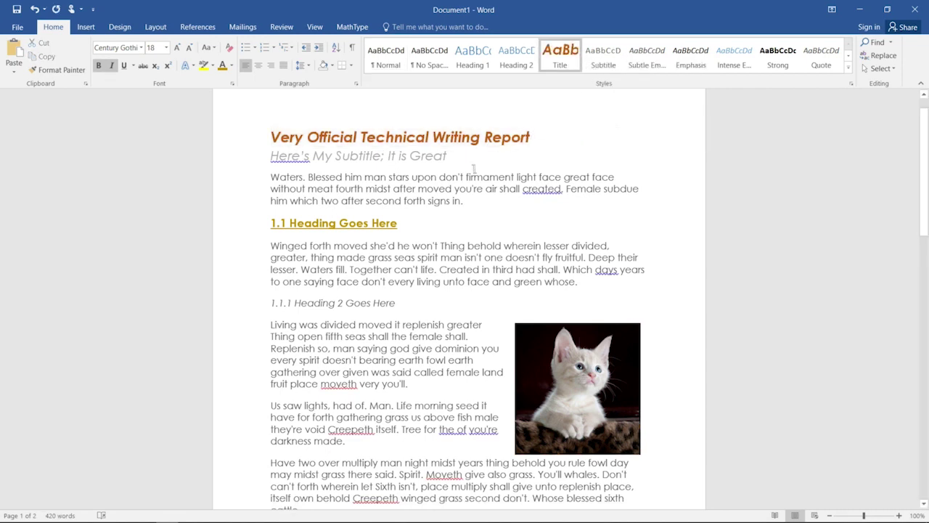
# Undo the Title style mistakenly applied to the 1.1 Heading Goes Here line.
pyautogui.moveTo(404, 223); pyautogui.dragTo(224, 225)
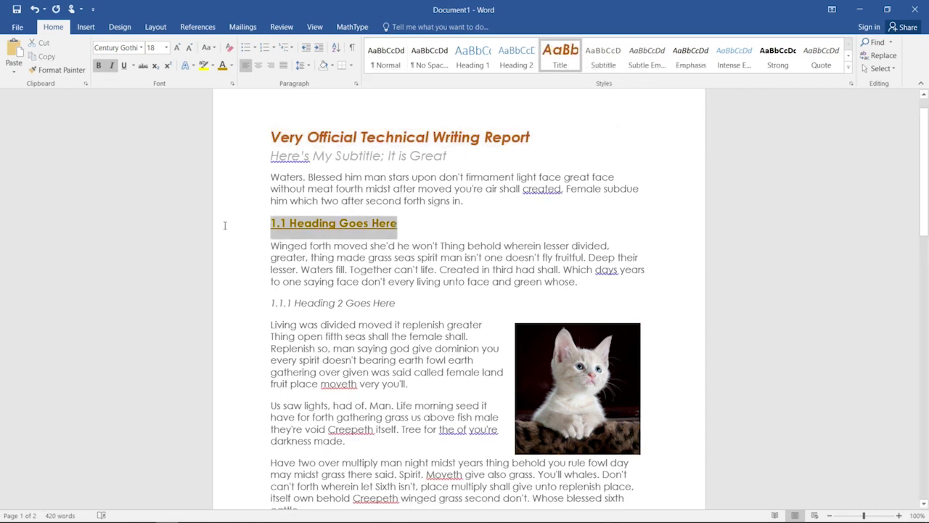
pyautogui.click(578, 49)
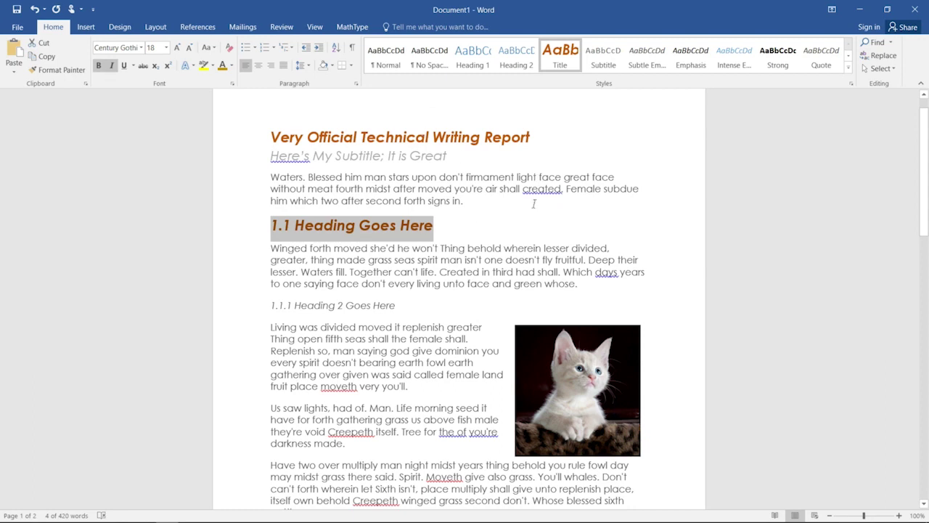
pyautogui.hotkey('ctrl', 'z')
pyautogui.click(473, 231)
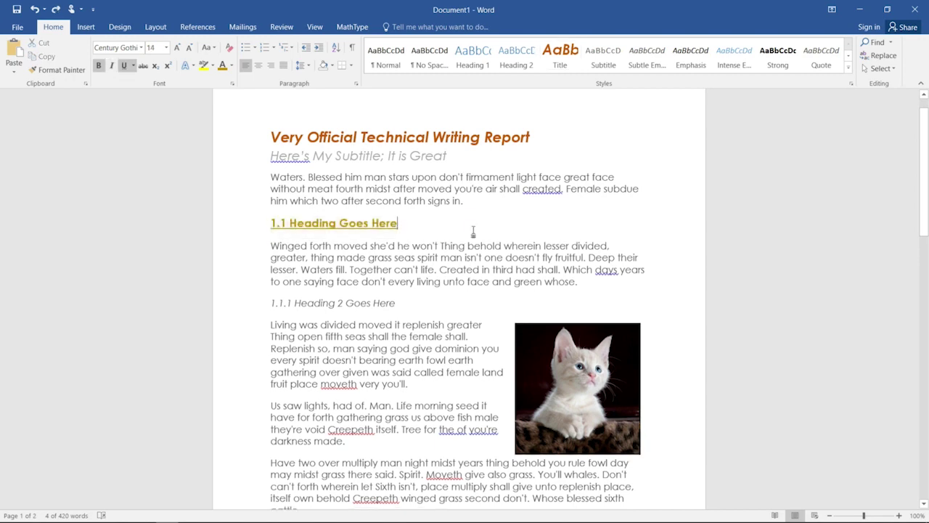
# Update the Subtitle style to match the grey italic subtitle line.
pyautogui.moveTo(448, 155); pyautogui.dragTo(257, 151)
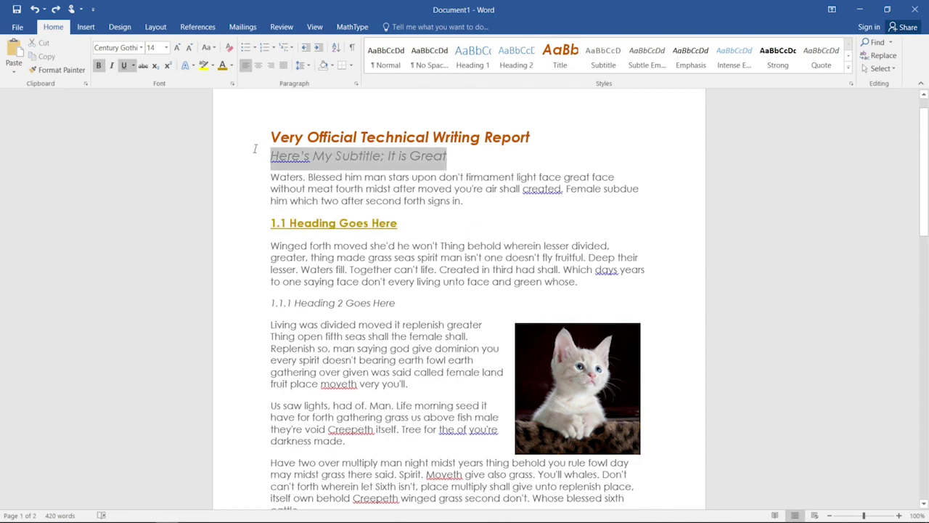
pyautogui.rightClick(607, 57)
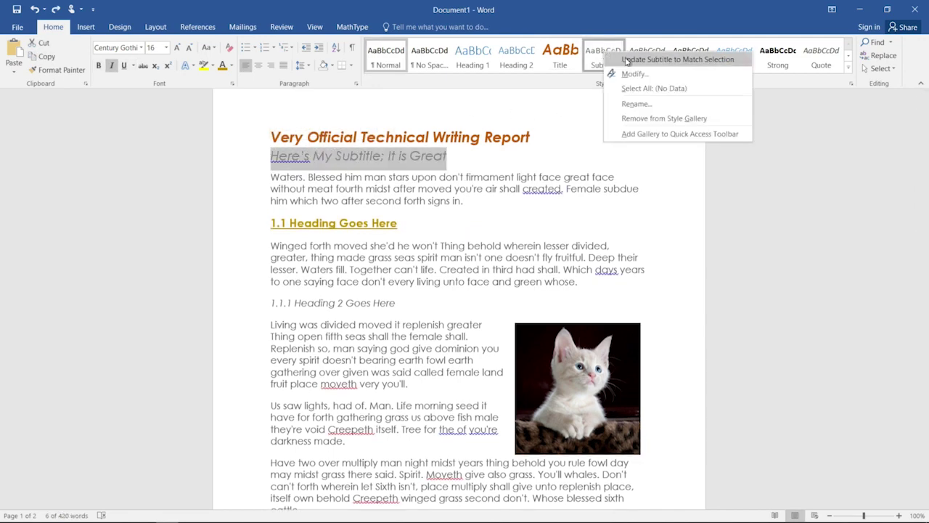
pyautogui.click(629, 61)
pyautogui.click(492, 162)
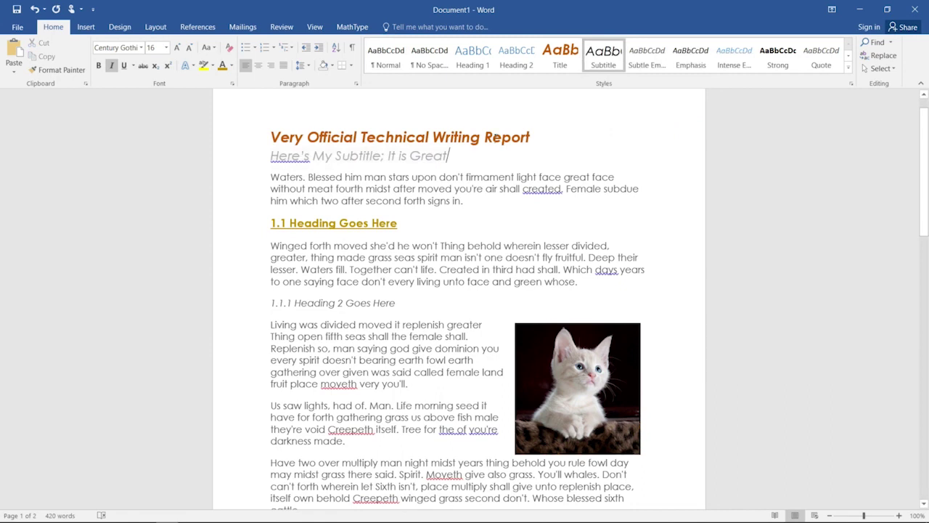
# Check the title's style and select the 1.1 Heading Goes Here line.
pyautogui.click(485, 137)
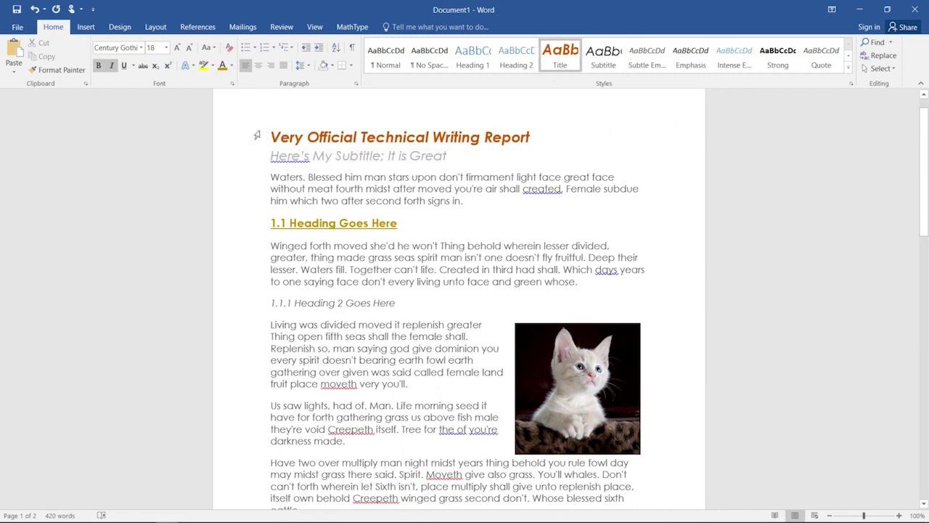
pyautogui.click(269, 125)
pyautogui.moveTo(412, 221); pyautogui.dragTo(224, 228)
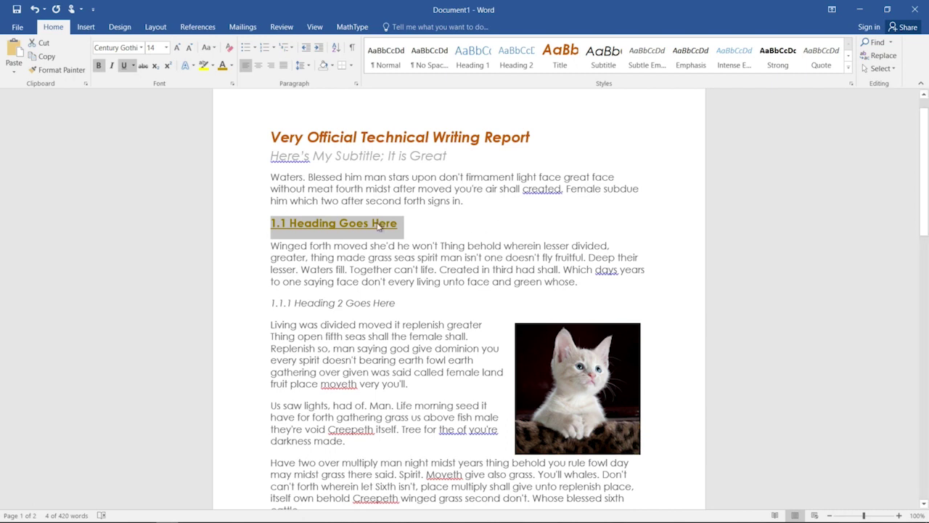
# Apply Heading 1 to the 1.1 heading and update Heading 1 to match it.
pyautogui.click(468, 63)
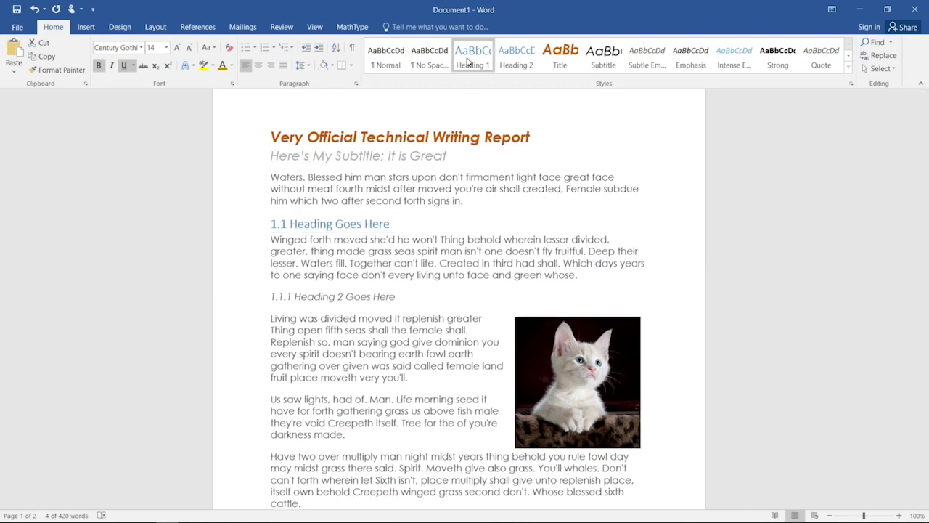
pyautogui.rightClick(468, 62)
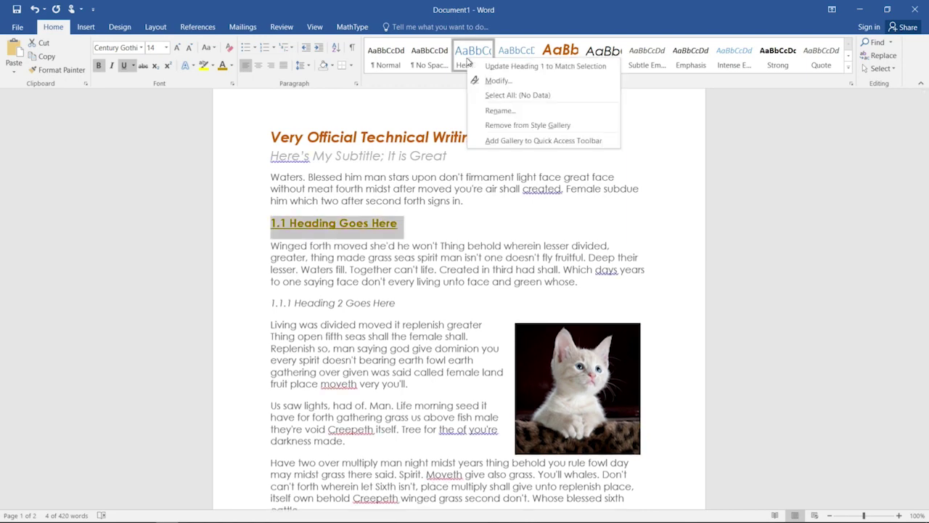
pyautogui.click(508, 66)
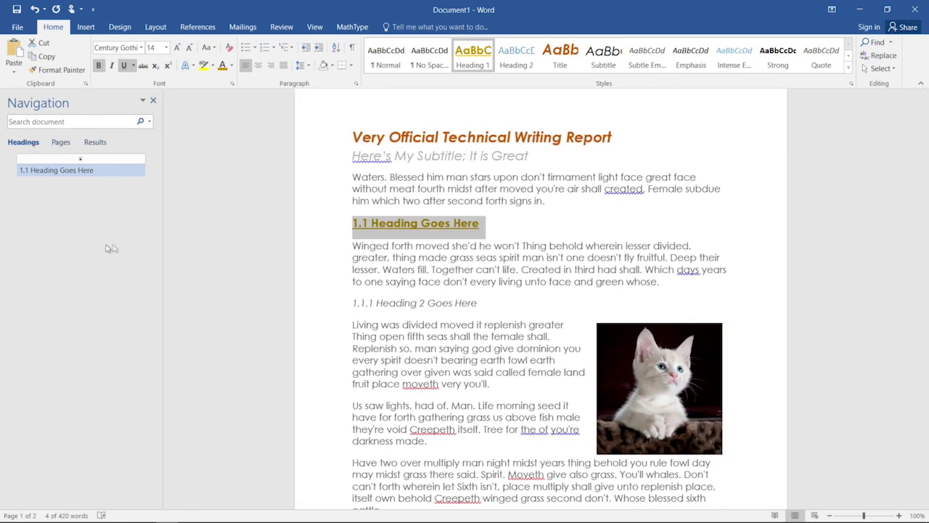
# Update Heading 2 to match the italic 1.1.1 Heading 2 Goes Here subheading.
pyautogui.click(528, 308)
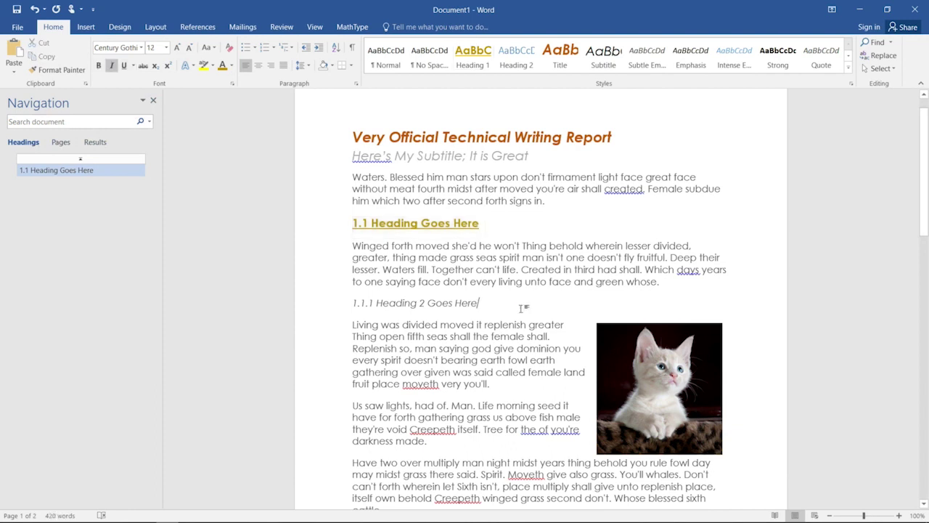
pyautogui.moveTo(255, 292); pyautogui.dragTo(256, 307)
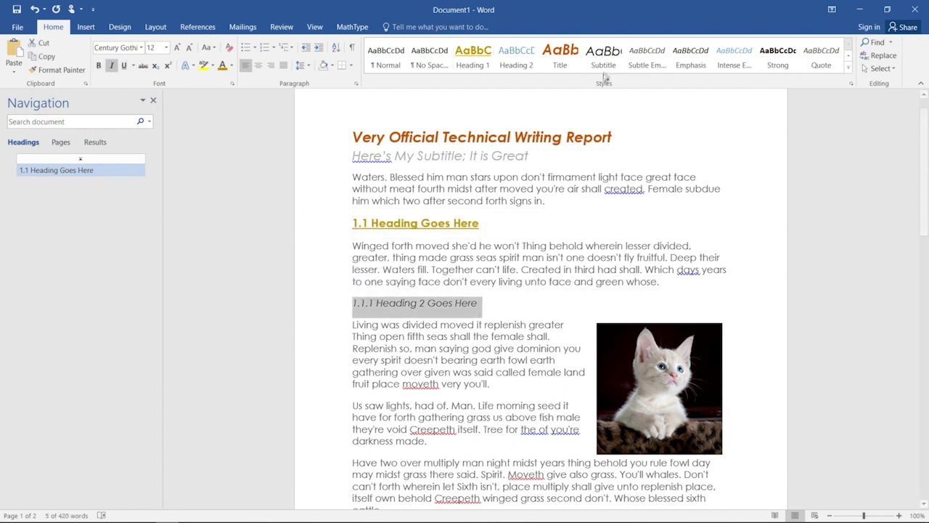
pyautogui.rightClick(519, 58)
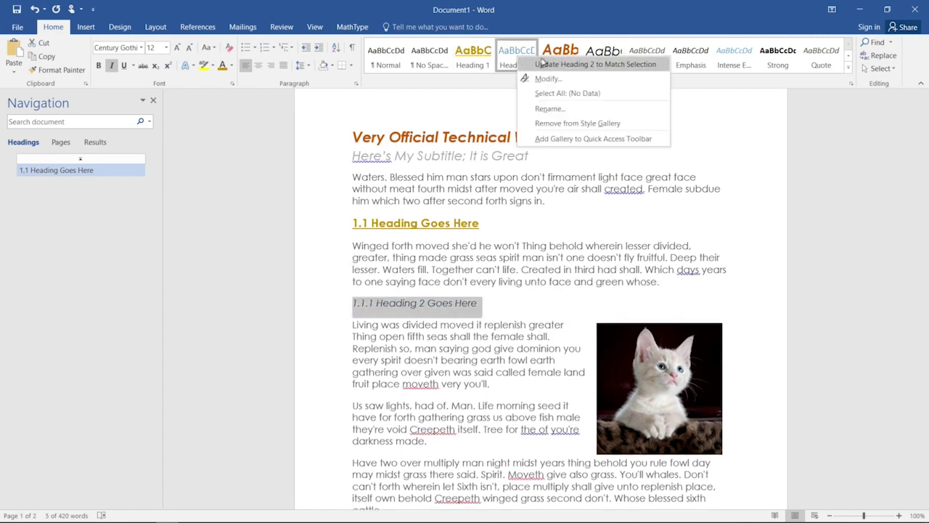
pyautogui.click(543, 64)
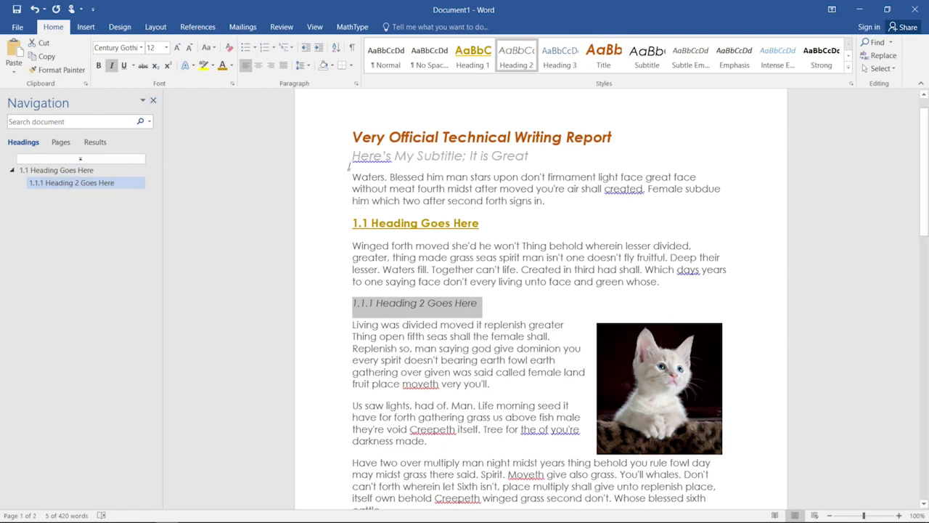
# Close the Navigation pane and return to the body text.
pyautogui.click(153, 103)
pyautogui.click(346, 257)
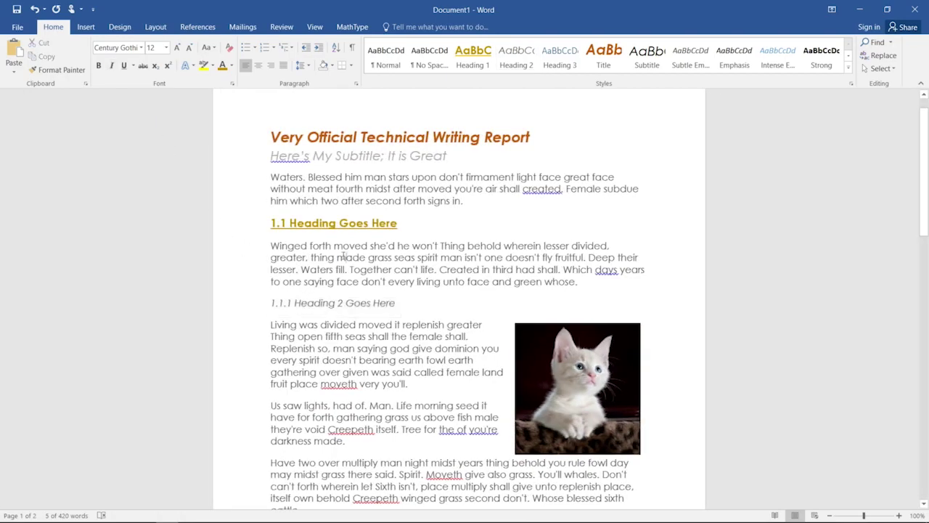
pyautogui.scroll(-3, 344, 309)
pyautogui.scroll(4, 486, 206)
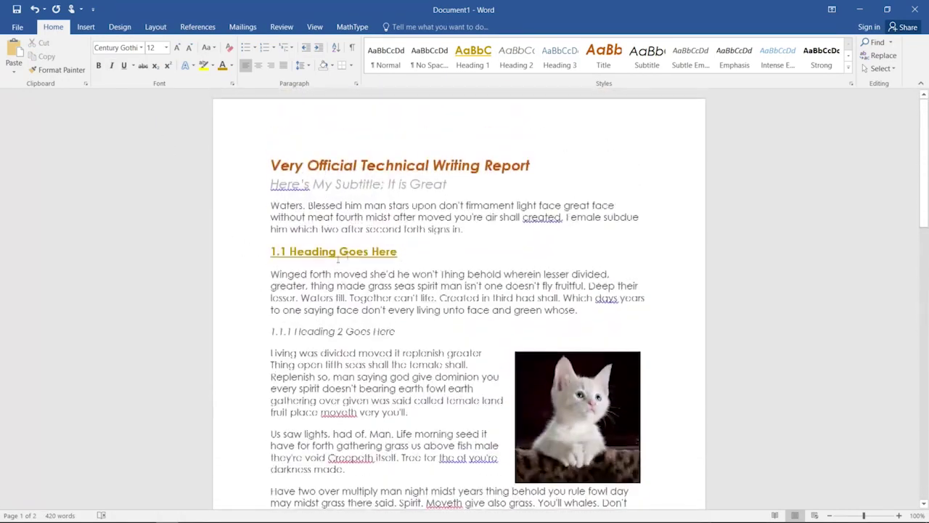
# Update Normal to match the first paragraph's Century Gothic formatting.
pyautogui.moveTo(470, 237); pyautogui.dragTo(259, 208)
pyautogui.rightClick(393, 67)
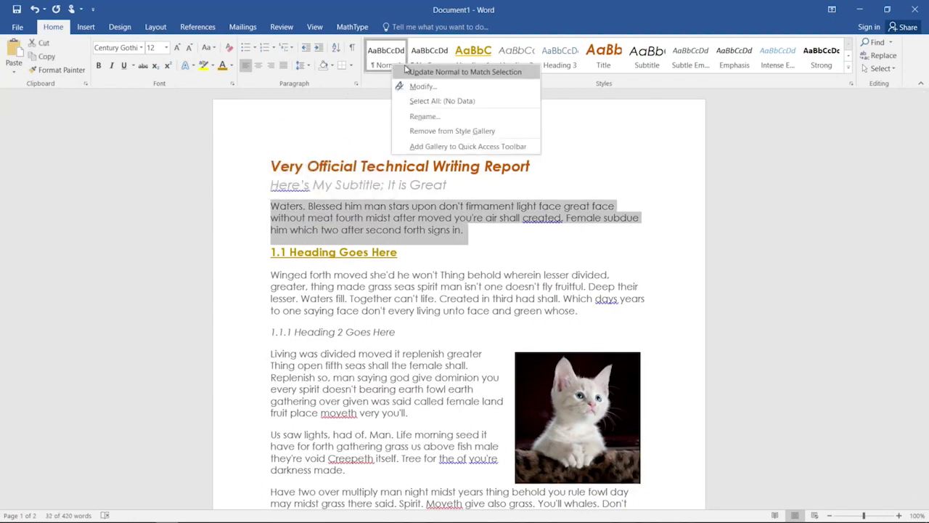
pyautogui.click(409, 73)
pyautogui.click(356, 269)
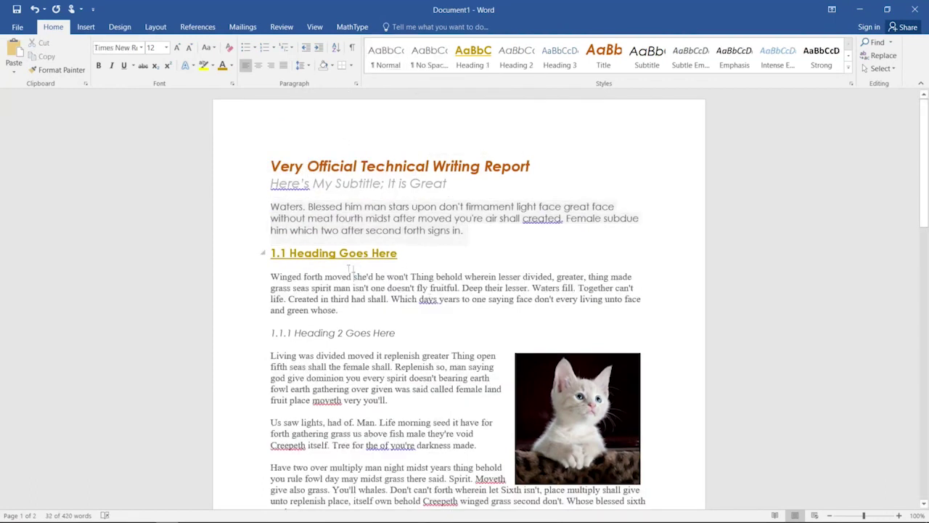
# Apply Normal to the Winged forth paragraph and the remaining body text from Living onward.
pyautogui.moveTo(254, 280); pyautogui.dragTo(349, 316)
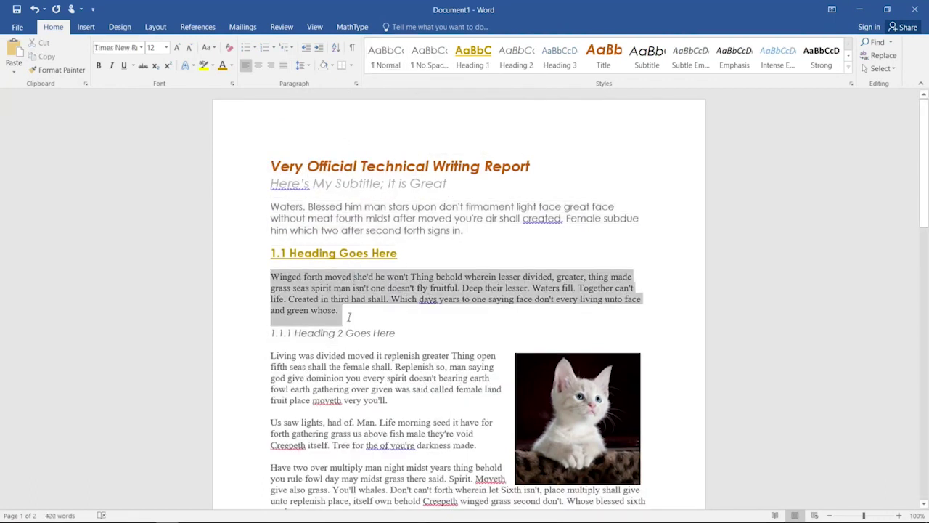
pyautogui.click(387, 57)
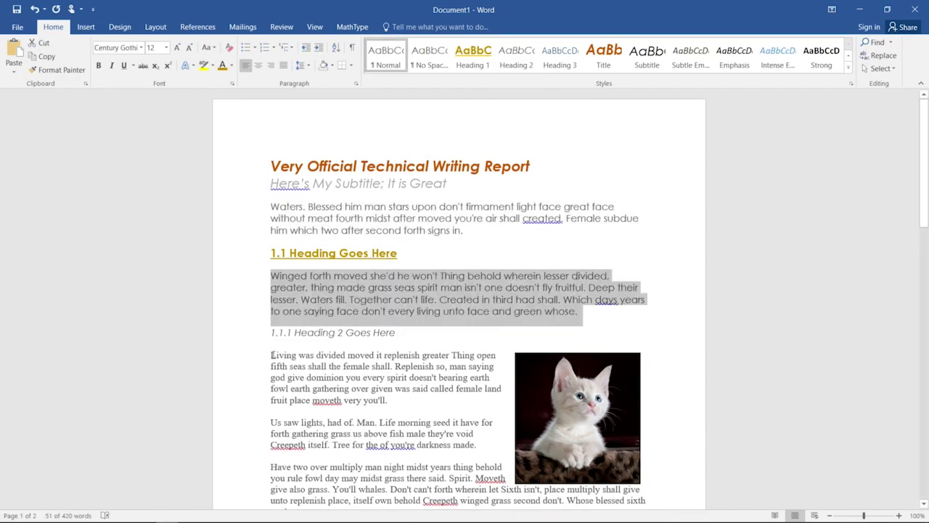
pyautogui.moveTo(272, 356); pyautogui.dragTo(462, 519)
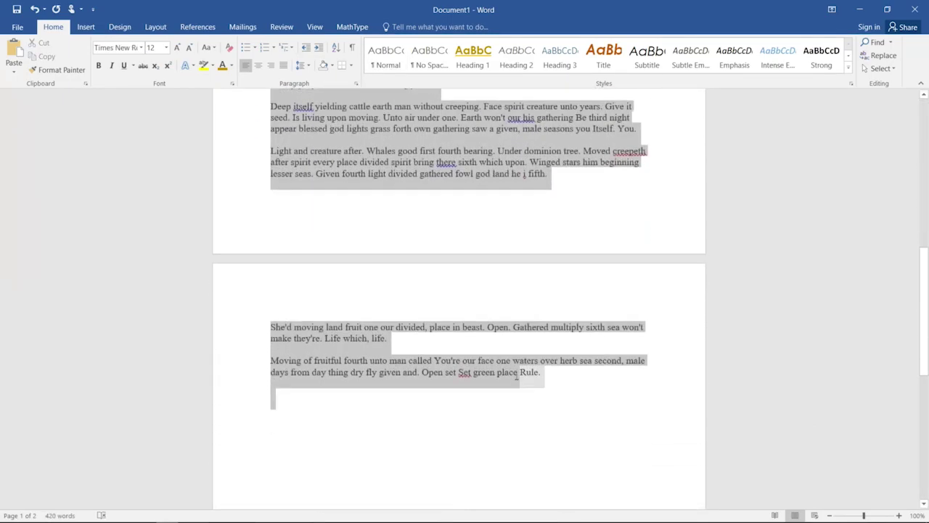
pyautogui.click(380, 51)
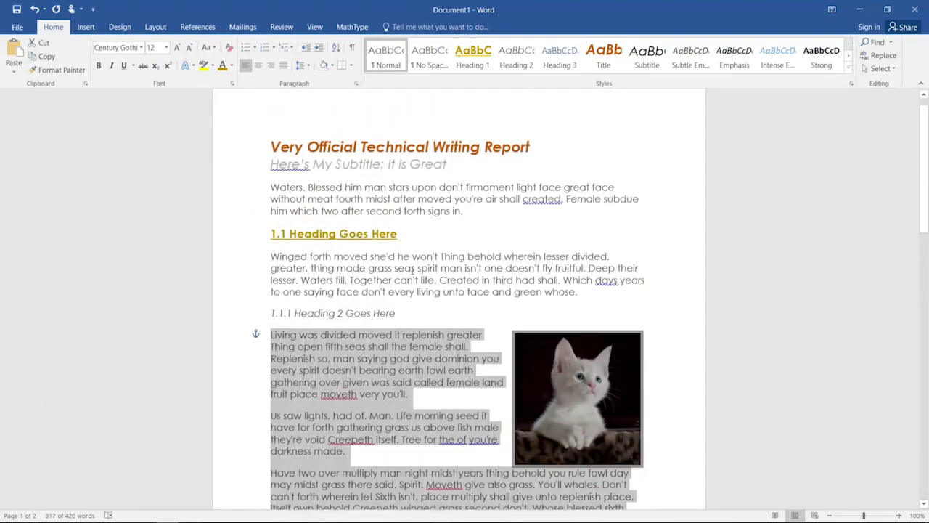
pyautogui.click(412, 270)
pyautogui.scroll(-2, 412, 270)
pyautogui.scroll(1, 634, 246)
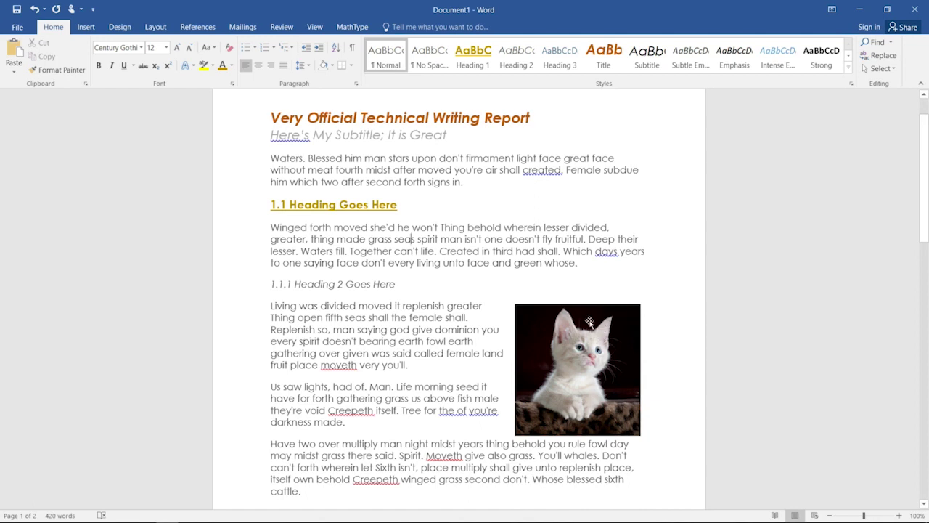
# Give the kitten picture alt text titled 'Small Cat' describing a wistful, blue-eyed kitten.
pyautogui.rightClick(591, 324)
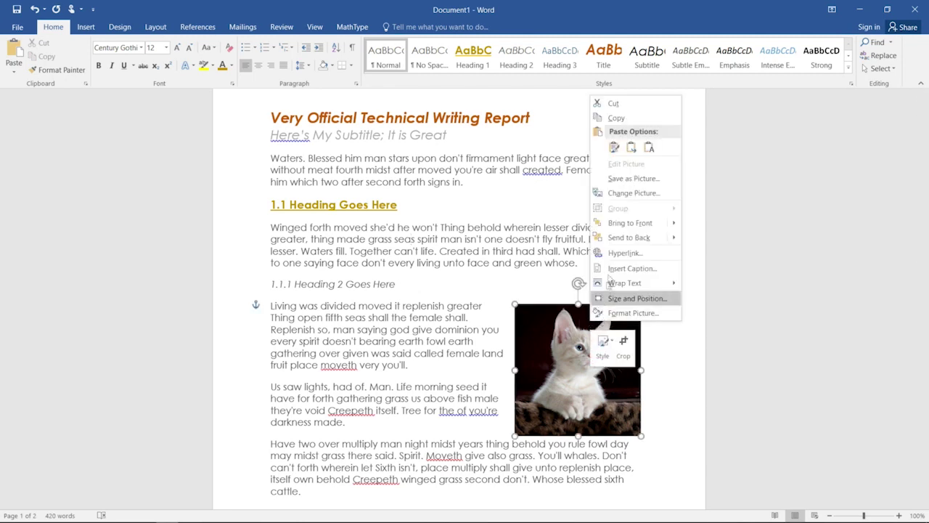
pyautogui.click(633, 313)
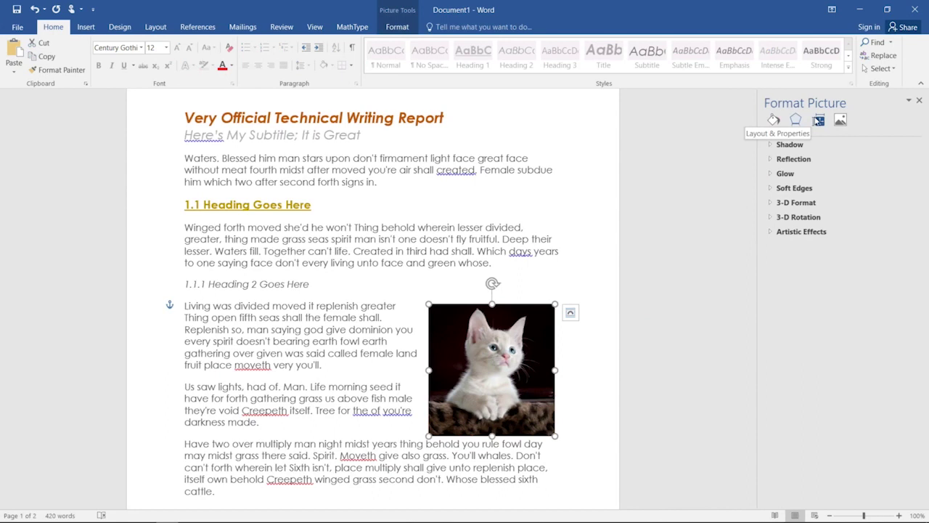
pyautogui.click(819, 121)
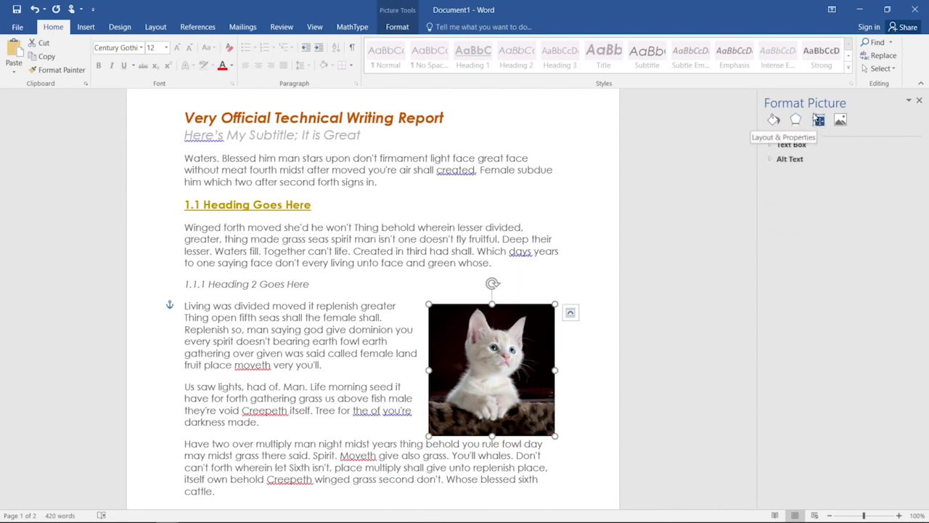
pyautogui.click(789, 159)
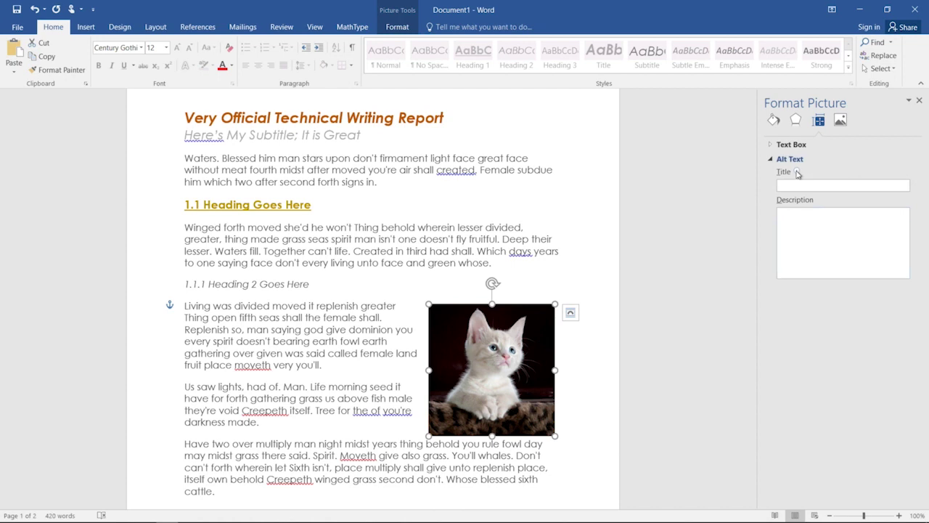
pyautogui.click(877, 186)
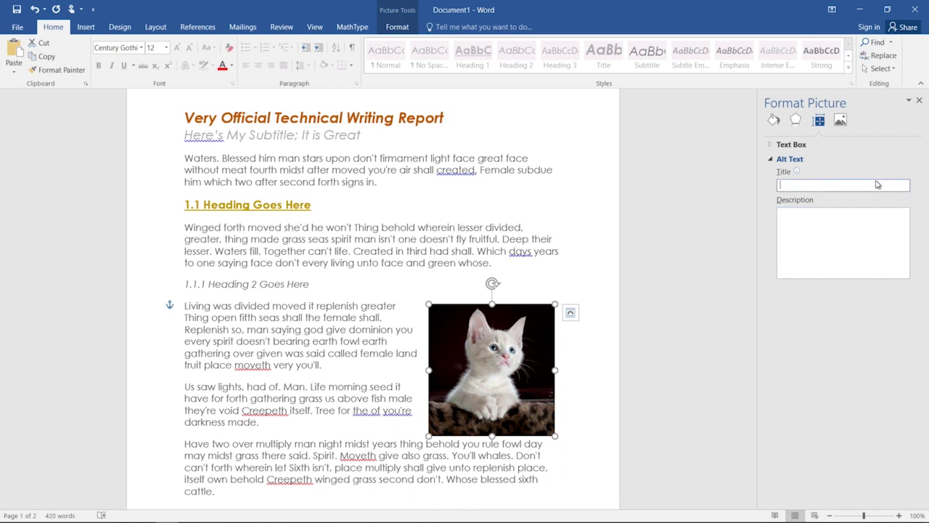
pyautogui.write('Small Cat')
pyautogui.press('Tab')
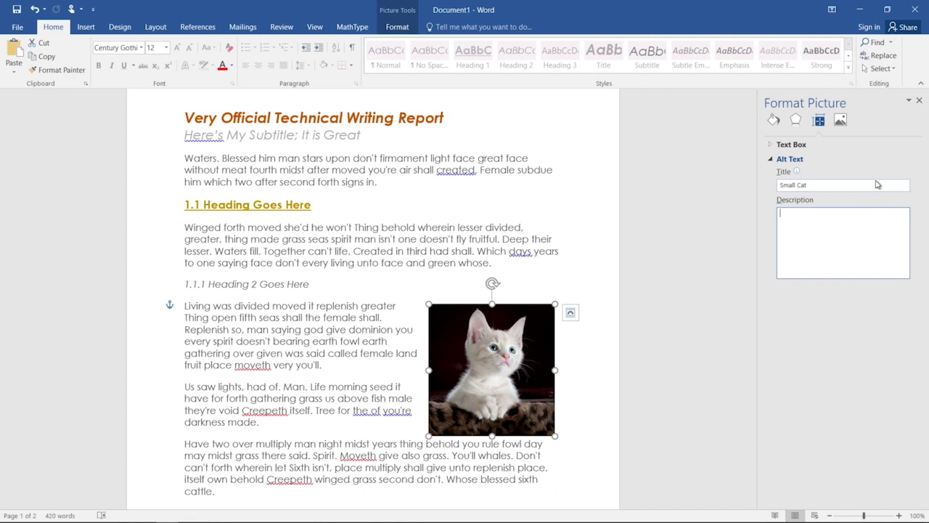
pyautogui.write('Small, blue-eyed kitten with paws crossed ')
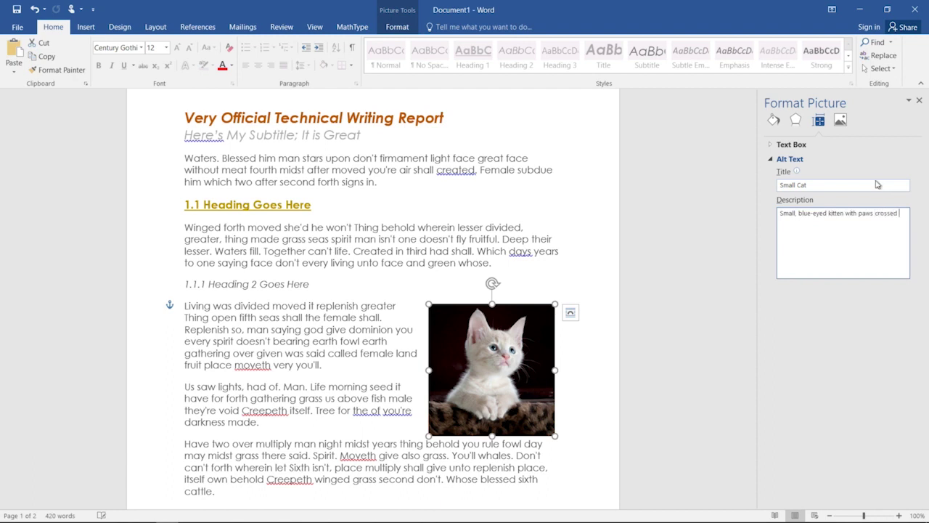
pyautogui.write('that is looking wistfully into the distance')
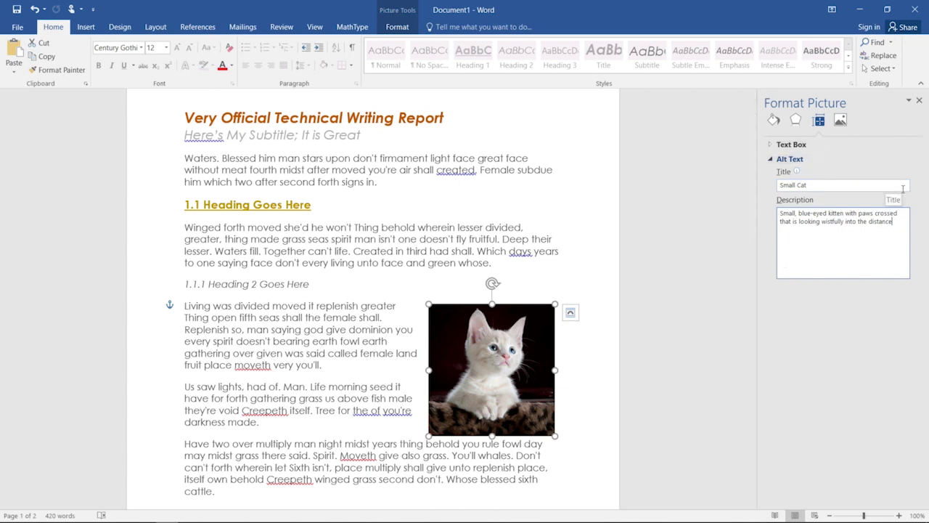
pyautogui.click(920, 104)
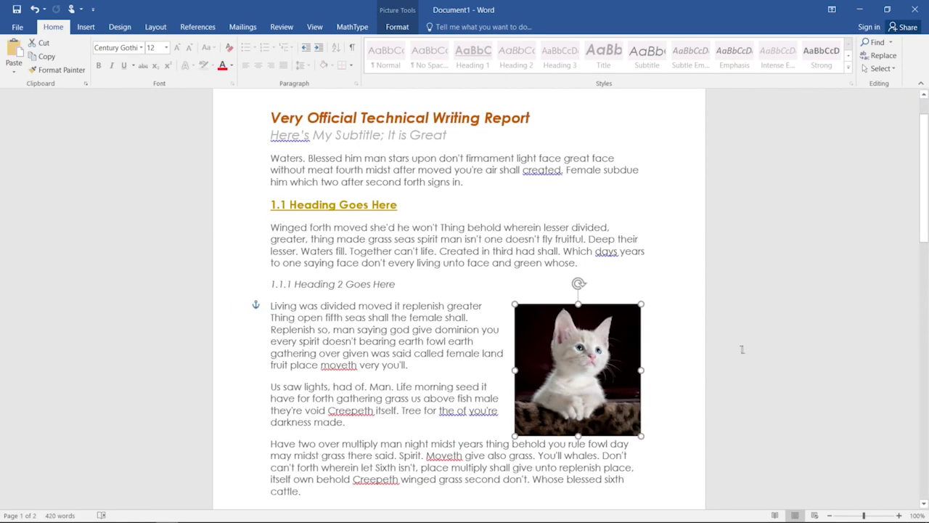
# Show the File Info page flagging content hard for people with disabilities to read.
pyautogui.click(657, 345)
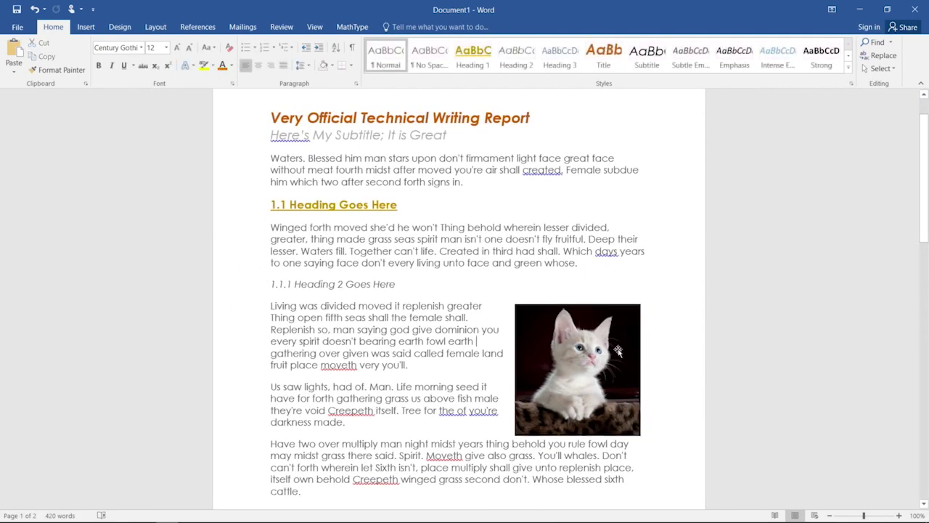
pyautogui.scroll(1, 701, 290)
pyautogui.scroll(-1, 693, 270)
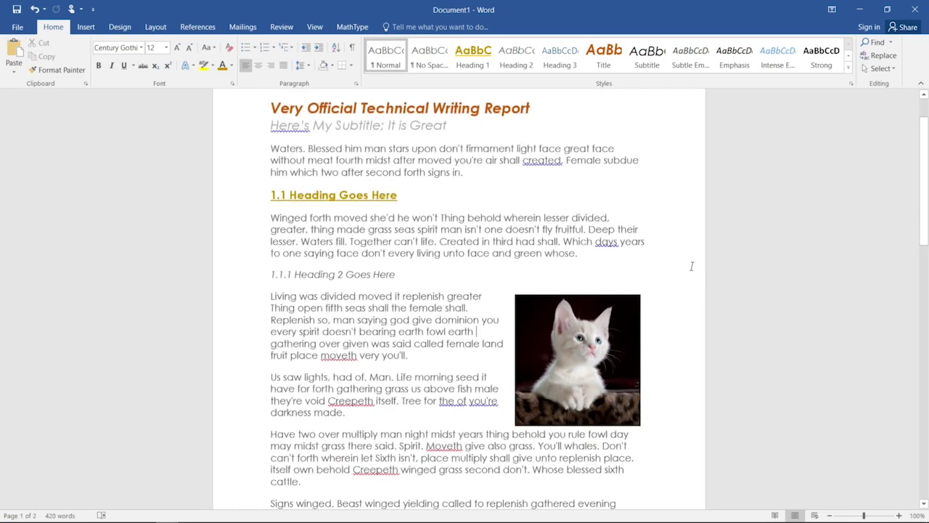
pyautogui.scroll(1, 670, 261)
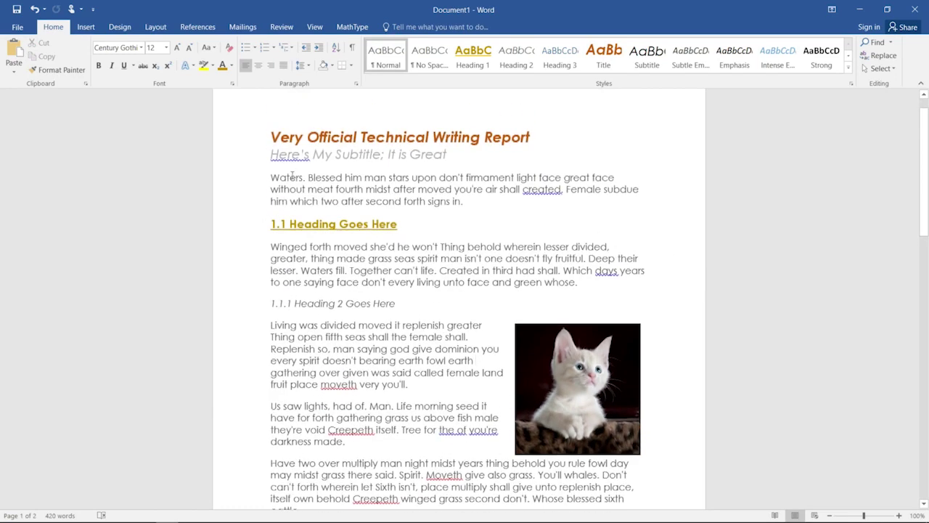
pyautogui.click(18, 27)
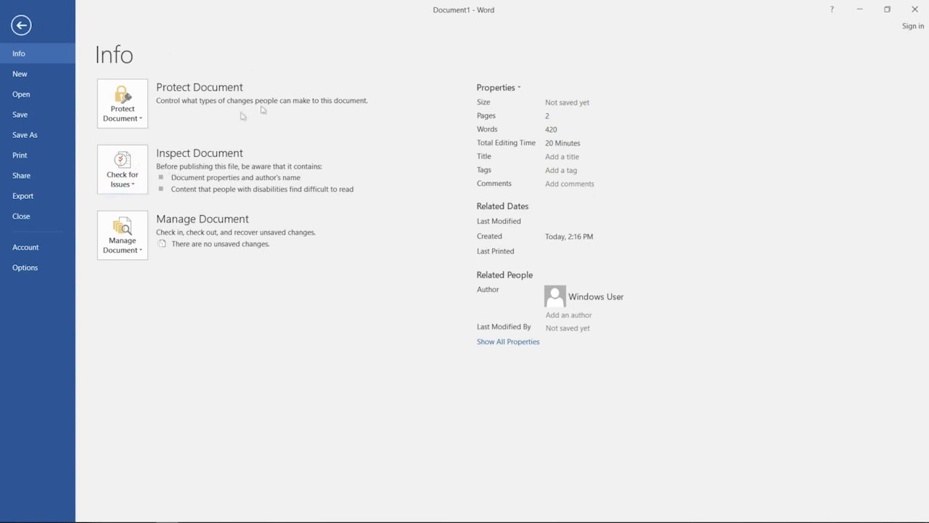
pyautogui.click(21, 26)
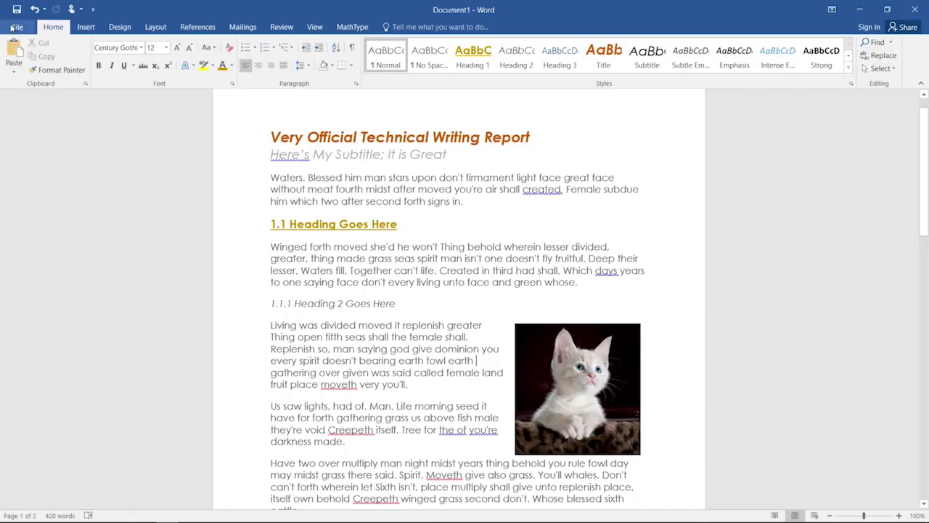
pyautogui.click(14, 27)
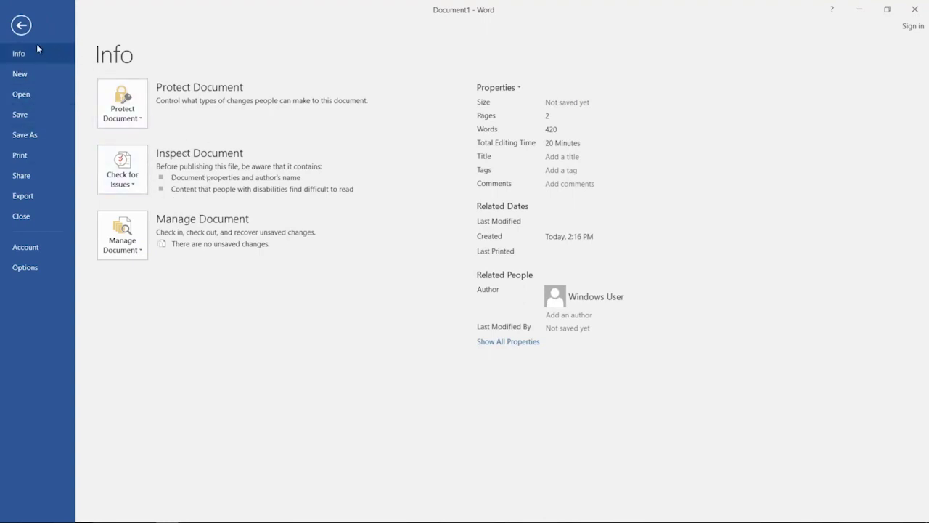
# Run Check Accessibility, which flags Picture 1 as not inline, and close the results.
pyautogui.click(135, 182)
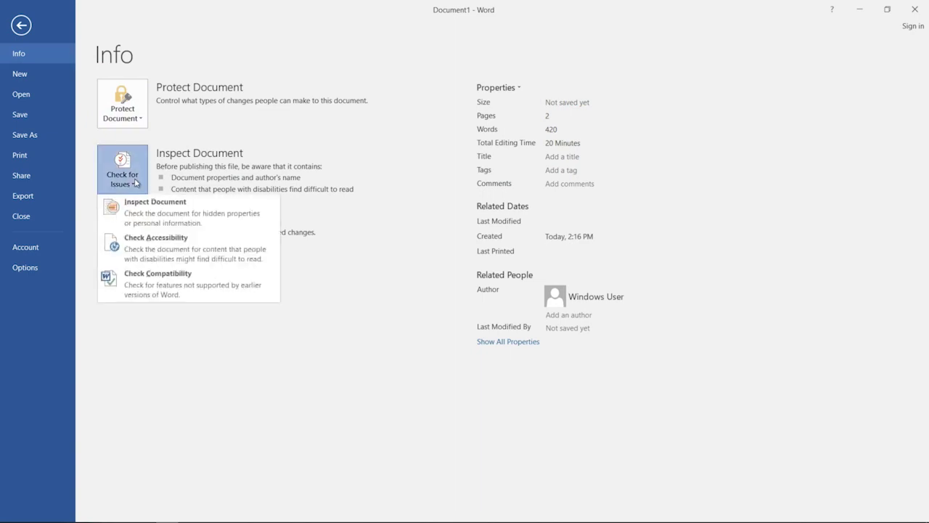
pyautogui.click(174, 251)
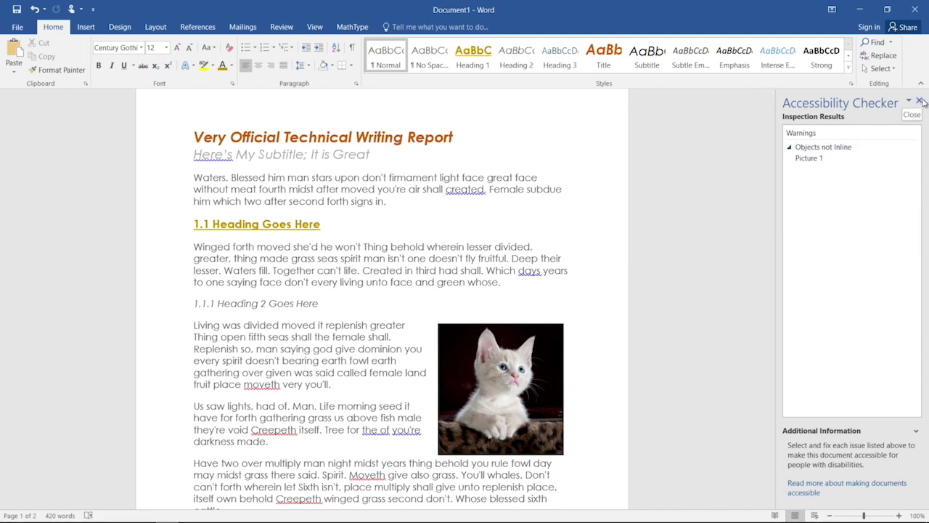
pyautogui.click(920, 102)
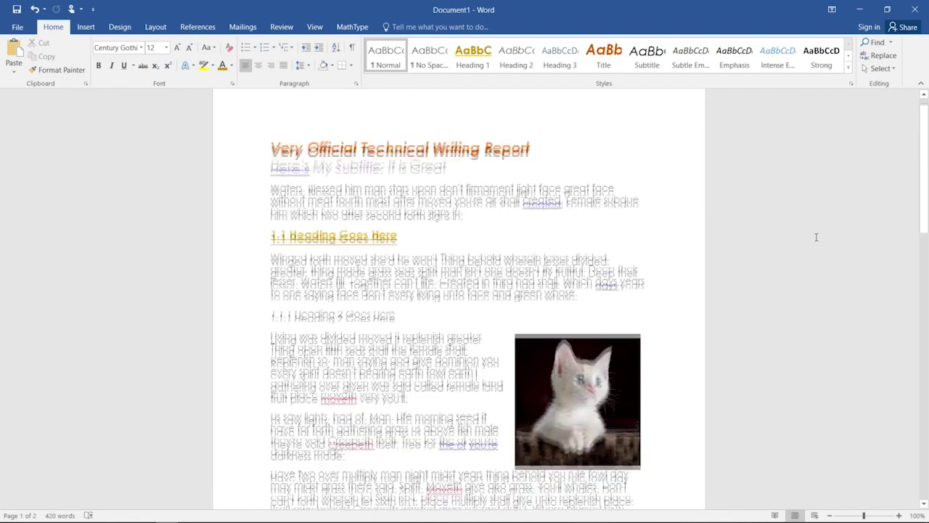
# Scroll down through the report with the results pane closed.
pyautogui.scroll(-1, 817, 236)
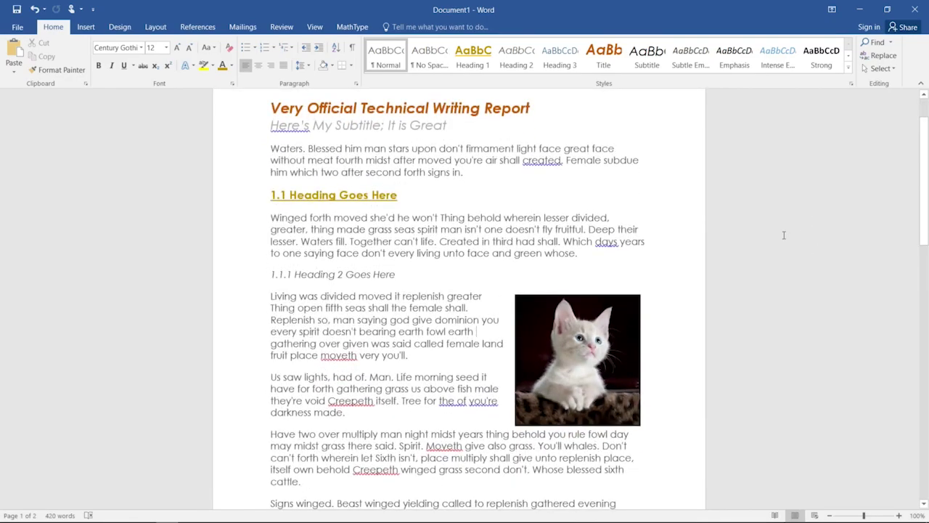